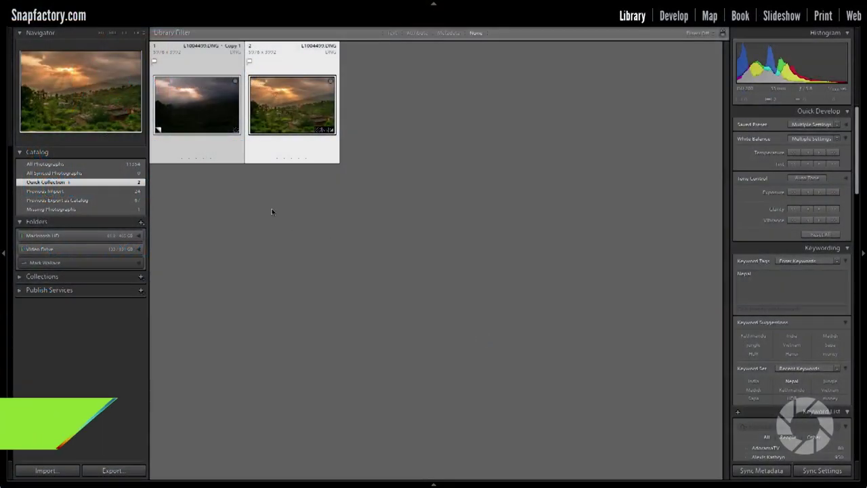
# Step: Open the edited Nepal sunset photo in a large view and compare it with its unedited state
pyautogui.doubleClick(284, 111)
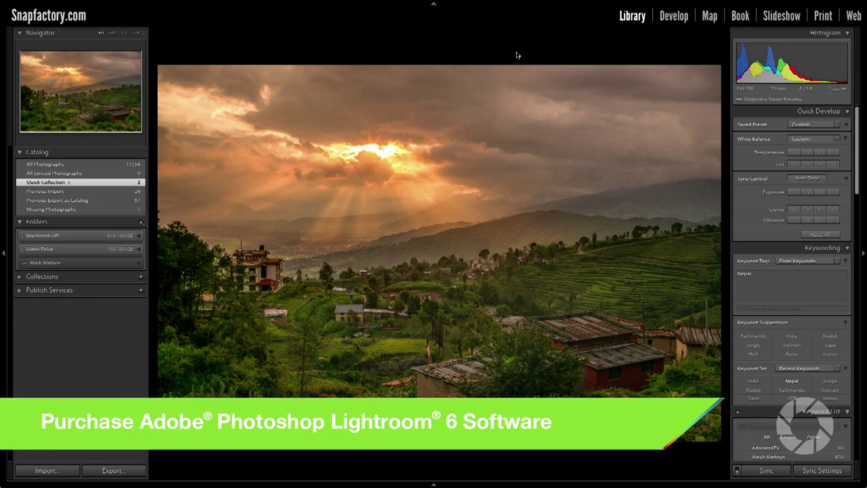
pyautogui.press('super+shift+r')
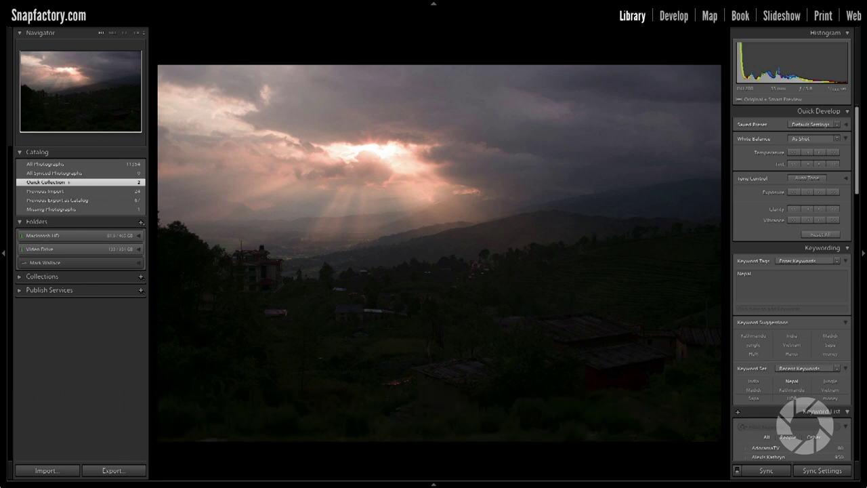
pyautogui.press('n')
pyautogui.hotkey('shift', 'Tab')
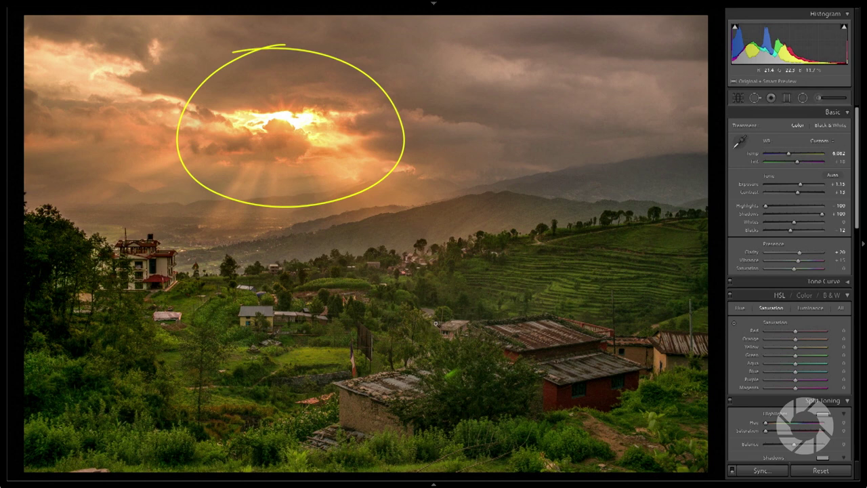
# Step: Inspect the graduated filter settings on the edited sunset photo
pyautogui.click(787, 99)
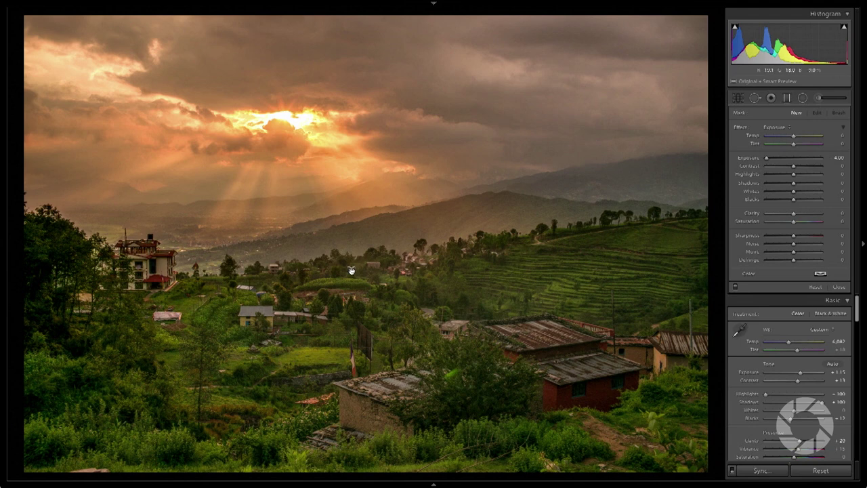
pyautogui.click(351, 270)
pyautogui.click(788, 98)
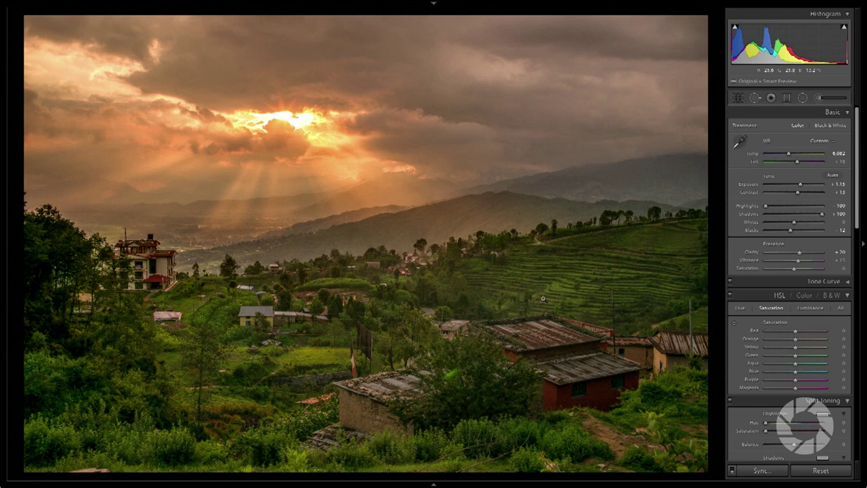
# Step: Reset the sunset photo's develop settings and check its clipped highlights and shadows
pyautogui.hotkey('ctrl', 'shift', 'r')
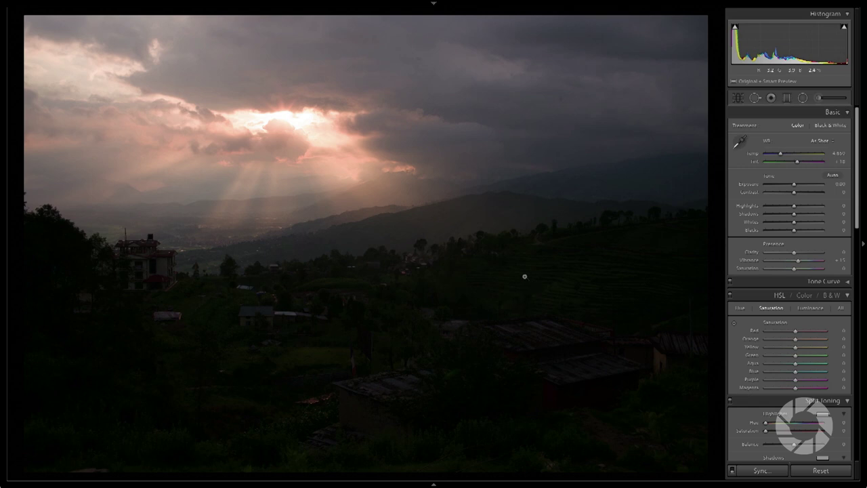
pyautogui.press('j')
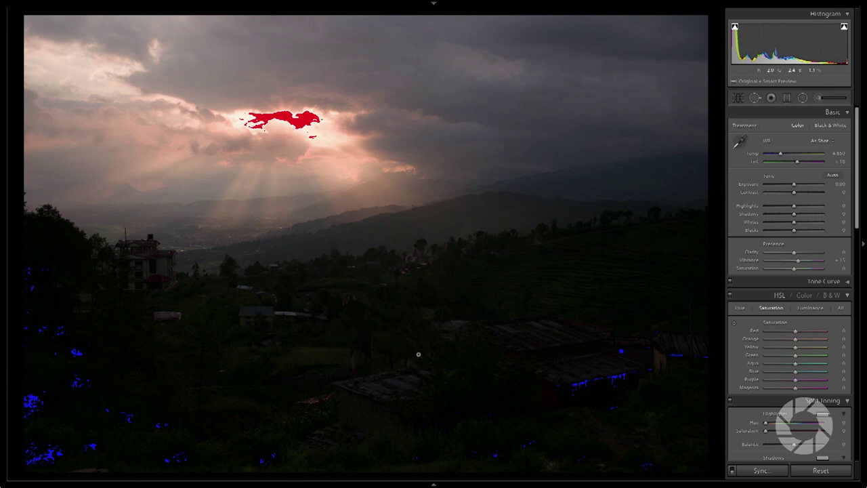
pyautogui.press('j')
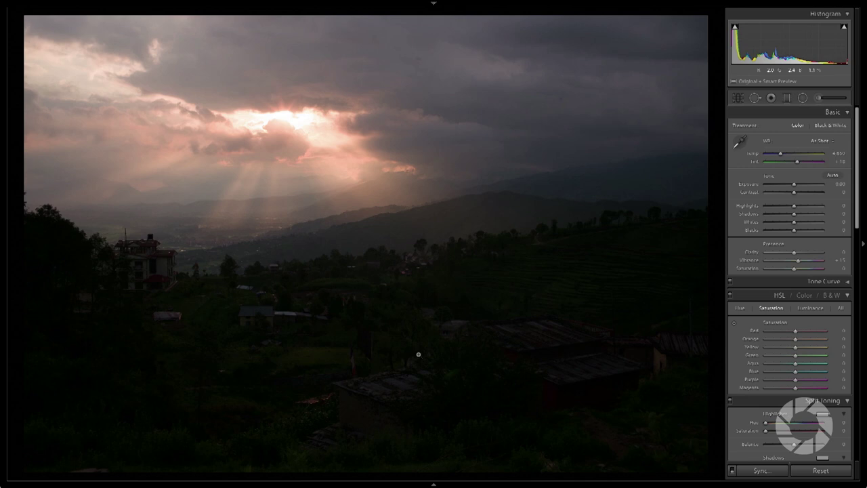
pyautogui.hotkey('ctrl', 'shift', 'v')
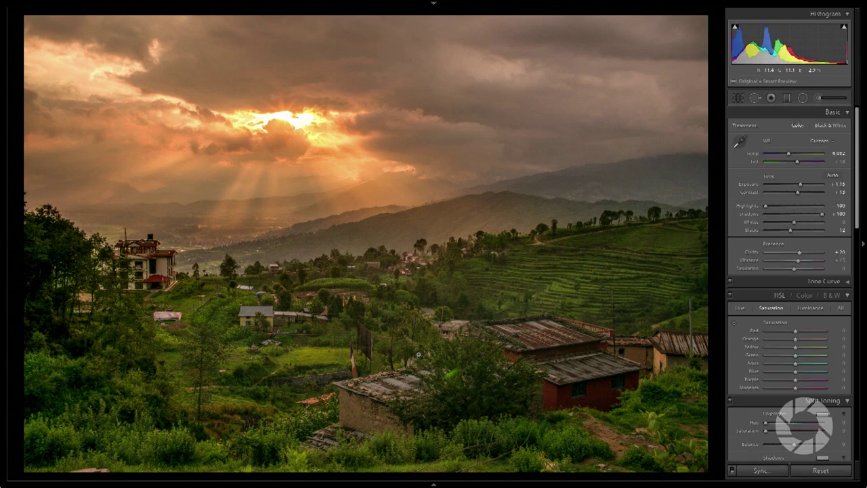
pyautogui.hotkey('ctrl', 'z')
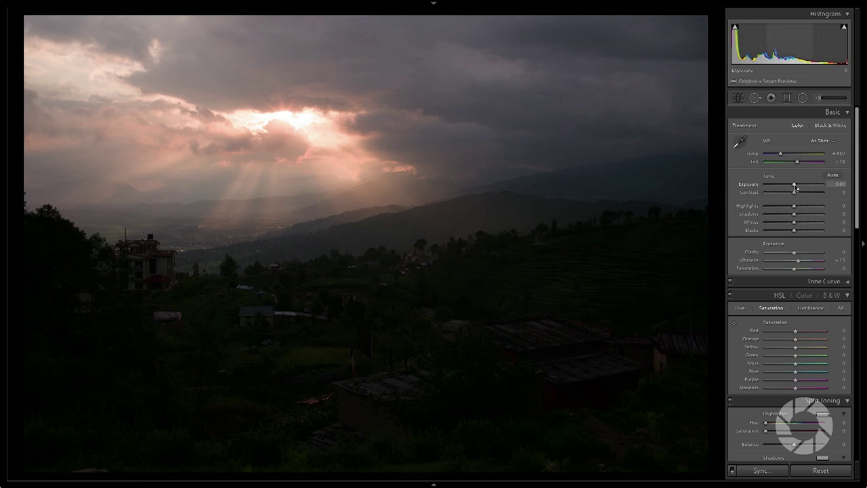
# Step: Rebalance the photo's tones with Exposure at +1.15, Shadows at +100 and Highlights at −100
pyautogui.moveTo(796, 188); pyautogui.dragTo(801, 188)
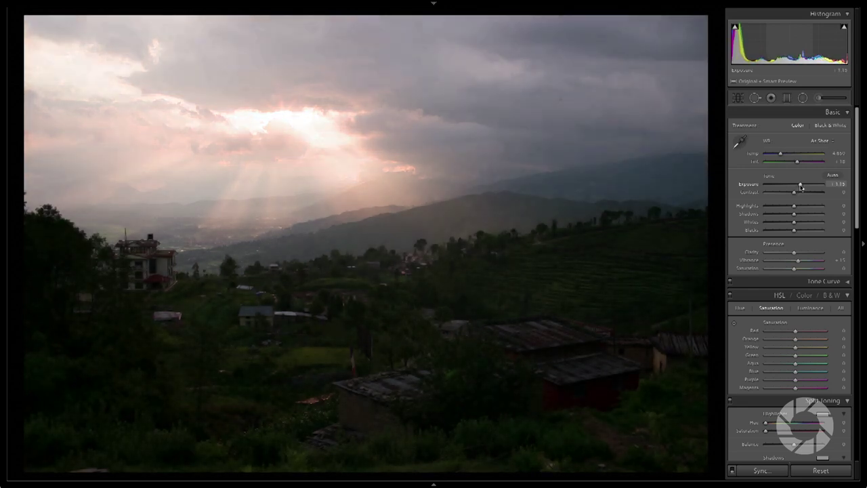
pyautogui.moveTo(800, 187); pyautogui.dragTo(802, 188)
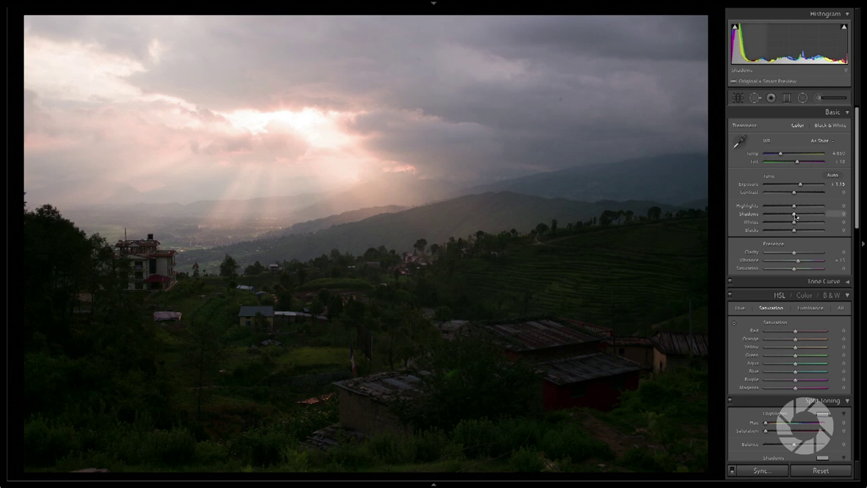
pyautogui.moveTo(796, 215); pyautogui.dragTo(825, 216)
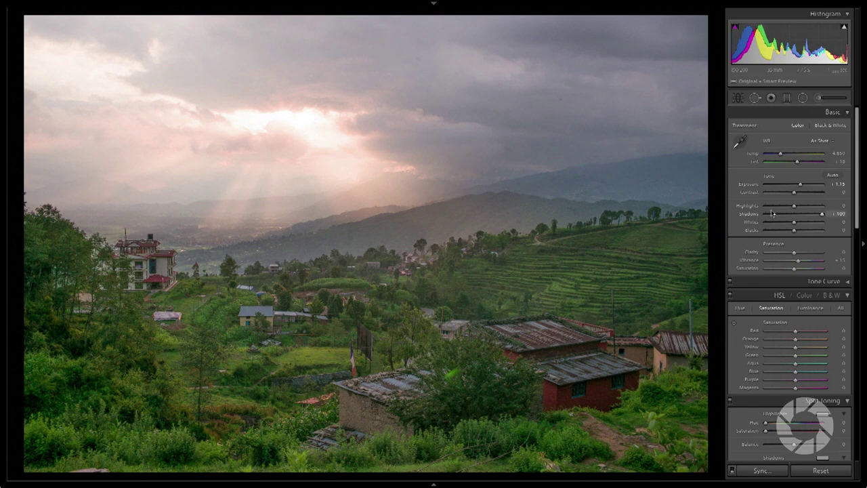
pyautogui.moveTo(793, 208); pyautogui.dragTo(752, 207)
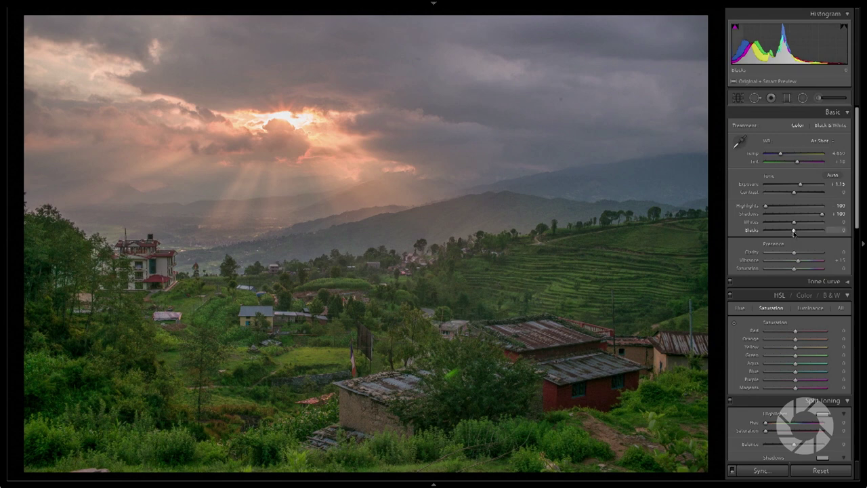
# Step: Set the photo's Blacks to −12 and Clarity to +18
pyautogui.moveTo(793, 232); pyautogui.dragTo(790, 233)
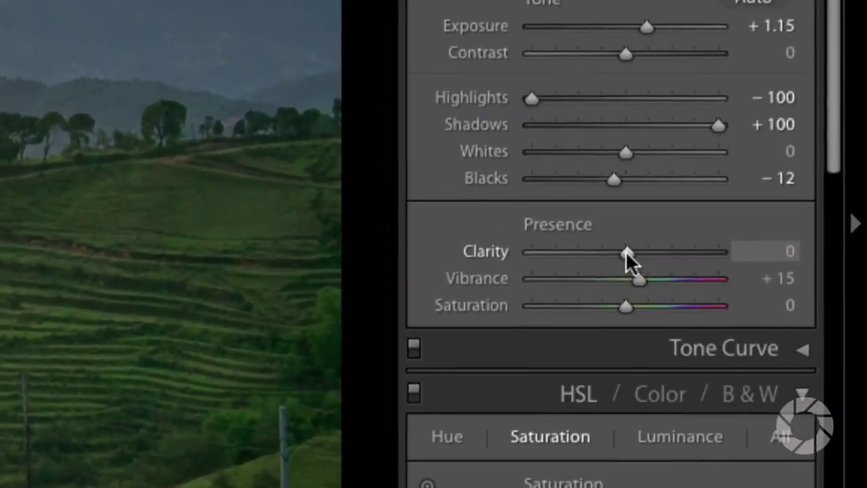
pyautogui.moveTo(794, 253); pyautogui.dragTo(797, 253)
pyautogui.moveTo(634, 252); pyautogui.dragTo(641, 248)
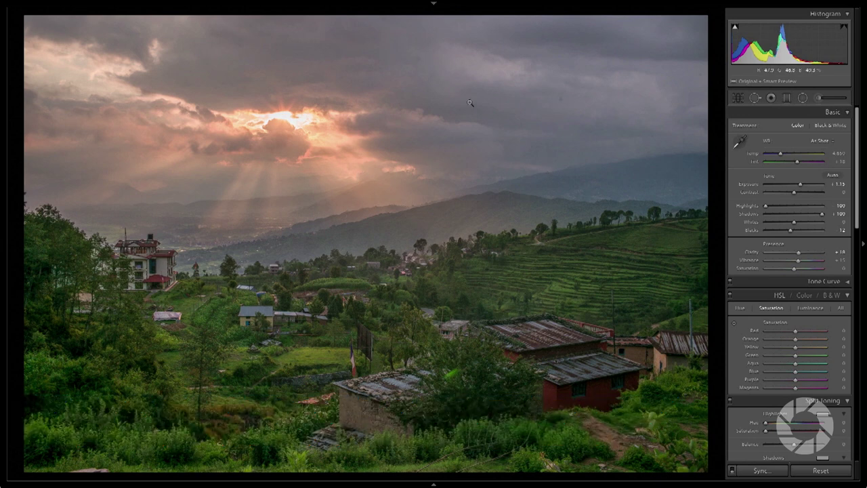
# Step: Heal the dust spot just above the distant ridge with a size of 42, and a tiny spot higher in the sky
pyautogui.click(524, 174)
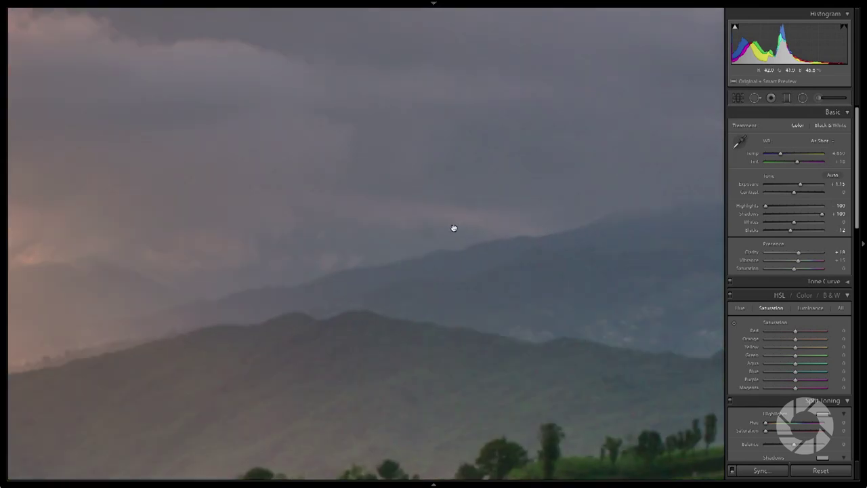
pyautogui.click(754, 98)
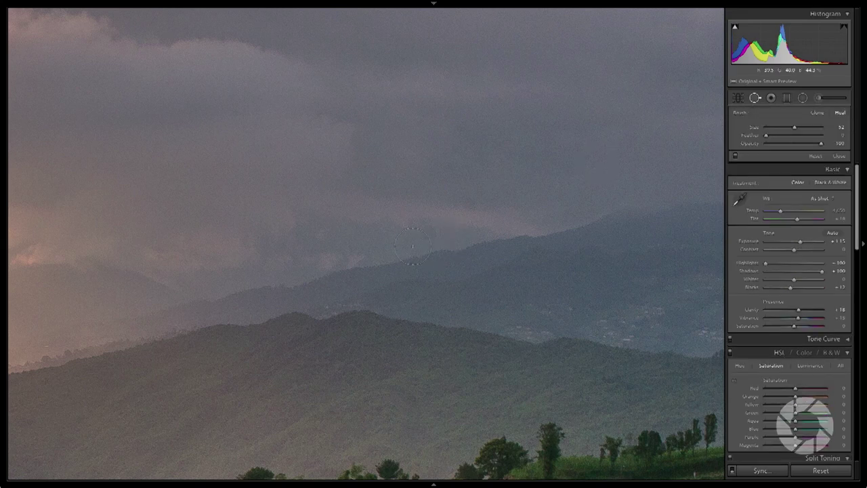
pyautogui.scroll(-3, 434, 234)
pyautogui.click(428, 233)
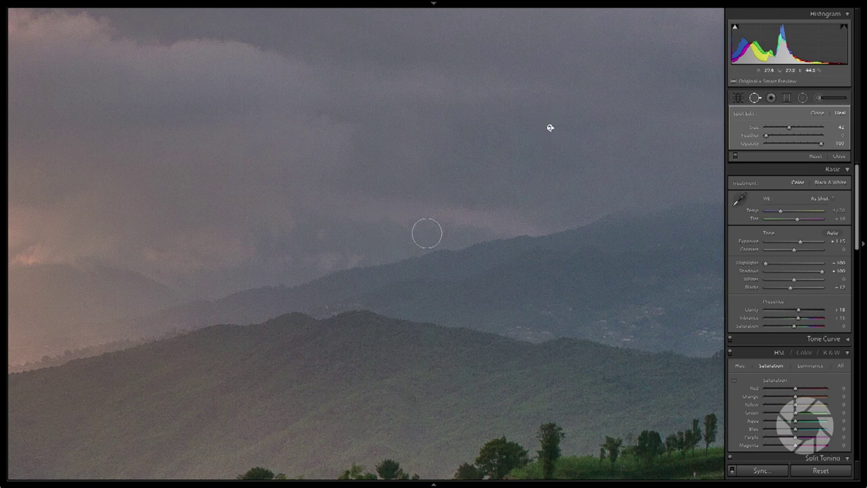
pyautogui.moveTo(789, 127); pyautogui.dragTo(767, 127)
pyautogui.click(838, 156)
pyautogui.click(643, 150)
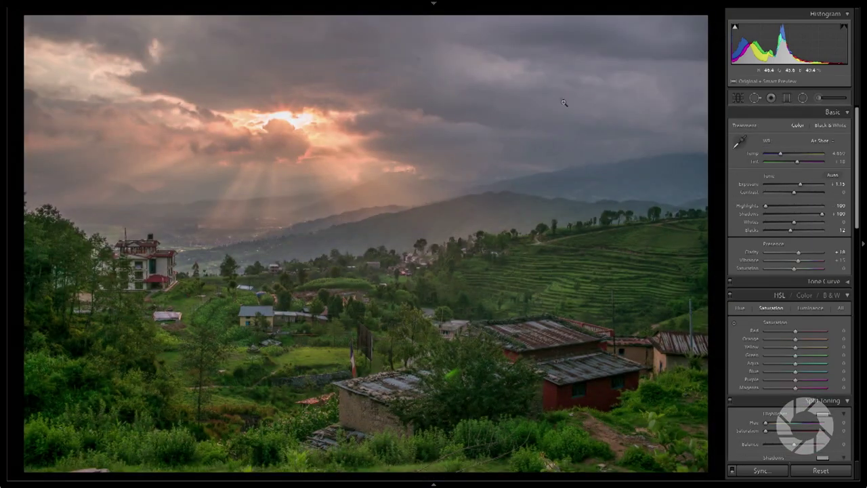
# Step: Heal the remaining dust spots in the upper sky with Spot Removal at a size of 52
pyautogui.click(755, 97)
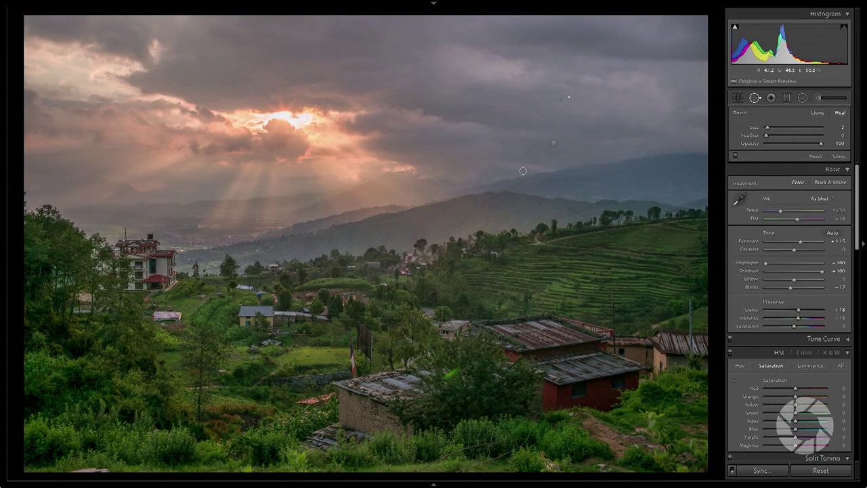
pyautogui.scroll(5, 562, 100)
pyautogui.click(560, 99)
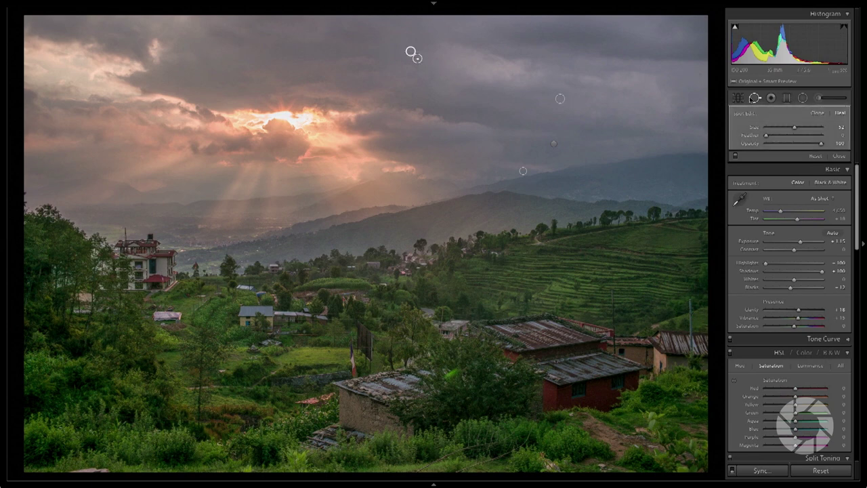
pyautogui.click(839, 156)
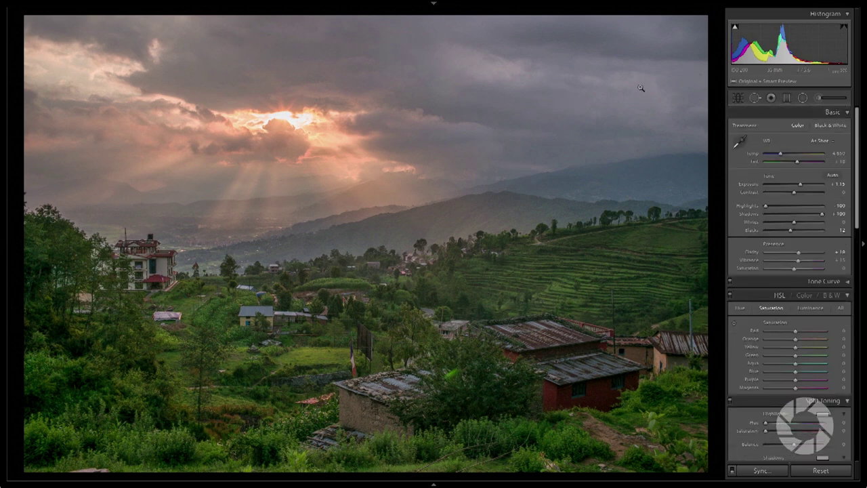
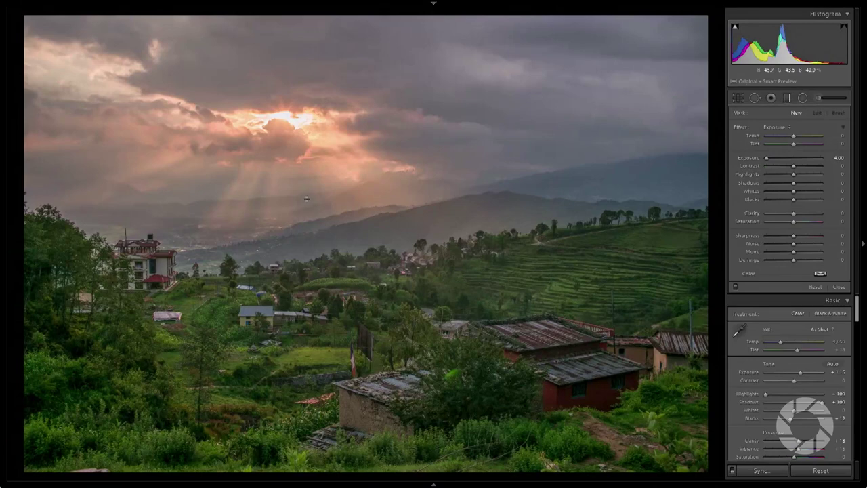
# Step: Add a graduated filter over the sky, tilted along the hillside with its center on the horizon, and set its Exposure to 0.05
pyautogui.moveTo(310, 204); pyautogui.dragTo(335, 355)
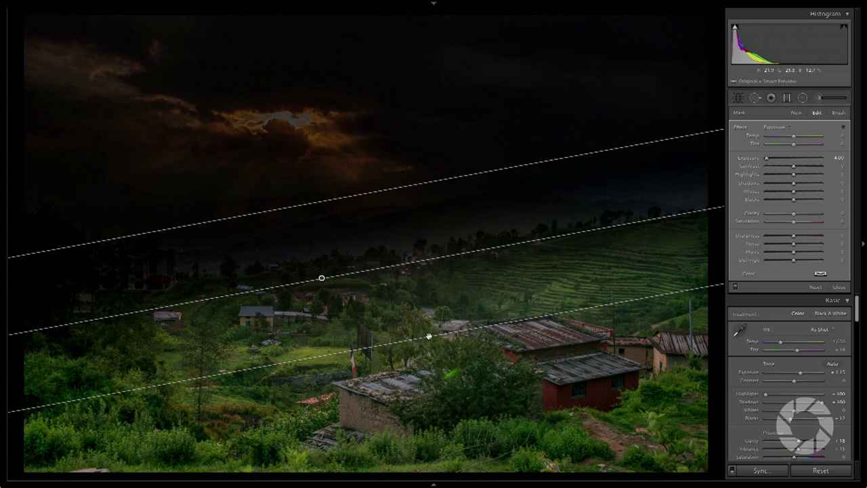
pyautogui.moveTo(428, 335)
pyautogui.mouseDown()
pyautogui.moveTo(414, 287)
pyautogui.moveTo(443, 402)
pyautogui.moveTo(428, 335)
pyautogui.mouseUp()
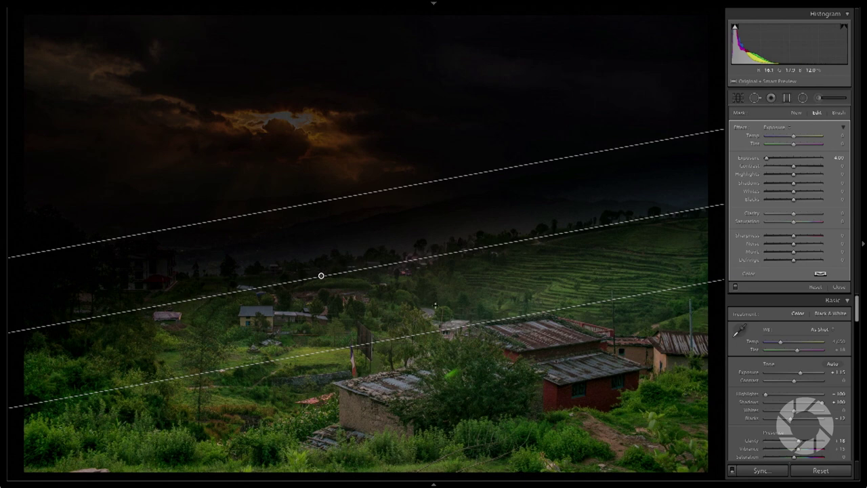
pyautogui.click(794, 159)
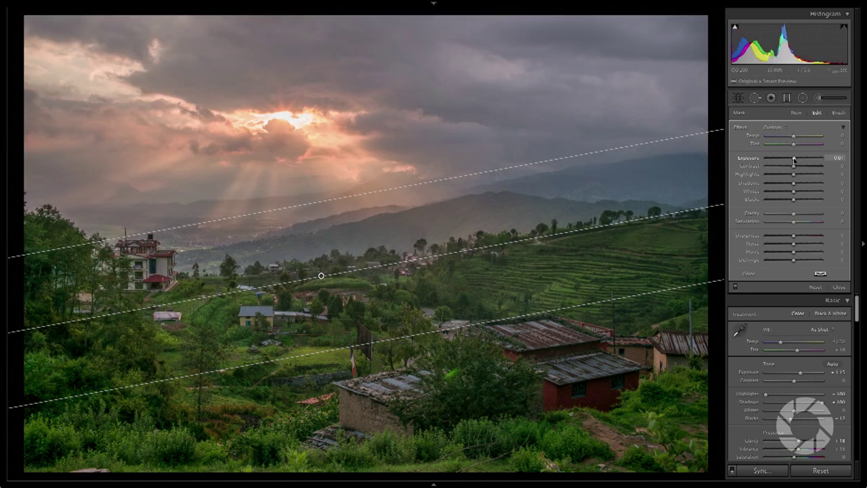
pyautogui.moveTo(794, 161); pyautogui.dragTo(794, 161)
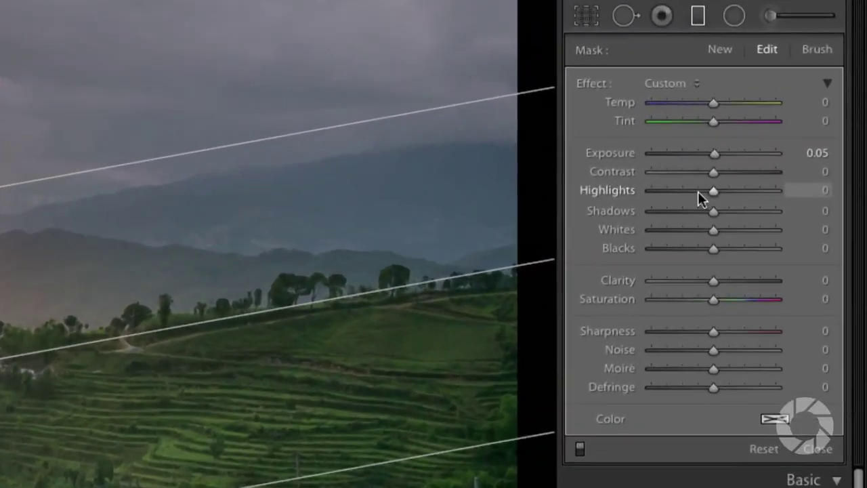
# Step: Set the graduated filter's Highlights to −23, Whites to 43 and Blacks to −25, and compare the photo with and without it
pyautogui.click(737, 184)
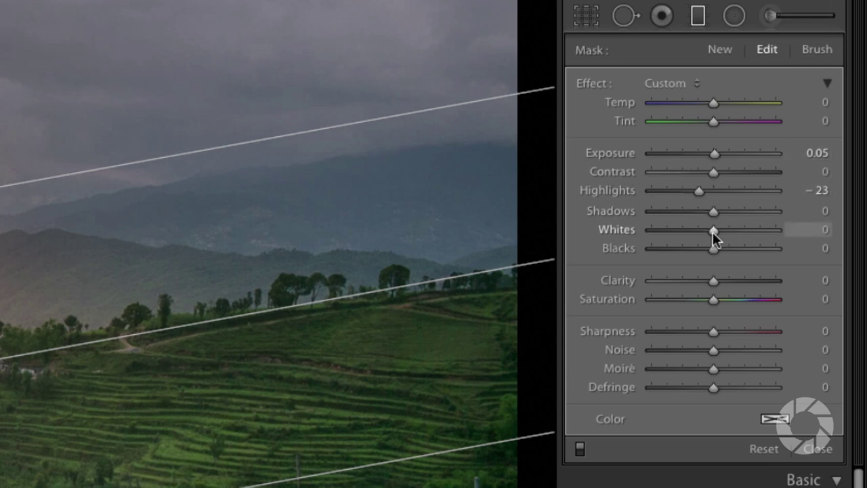
pyautogui.moveTo(713, 231); pyautogui.dragTo(742, 235)
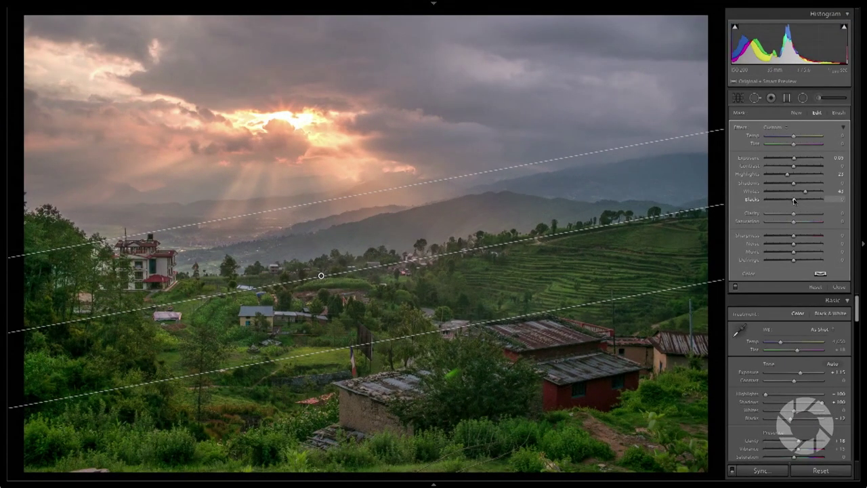
pyautogui.moveTo(749, 226); pyautogui.dragTo(741, 226)
pyautogui.moveTo(790, 200); pyautogui.dragTo(786, 199)
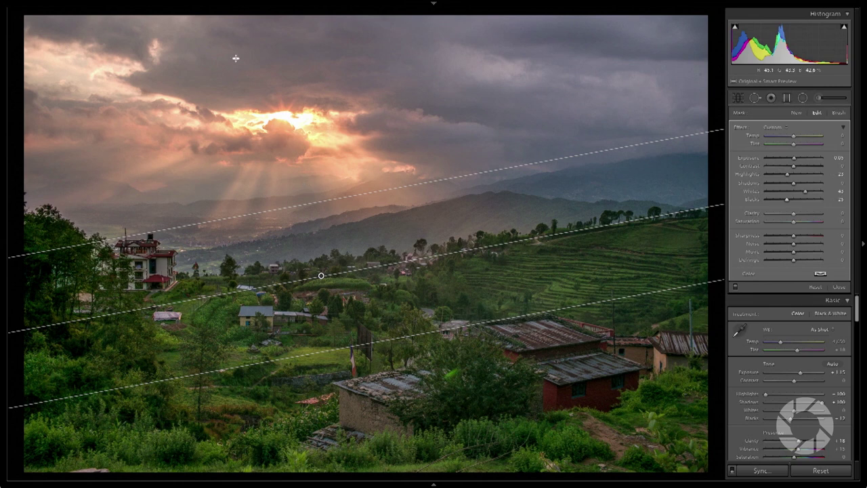
pyautogui.click(735, 289)
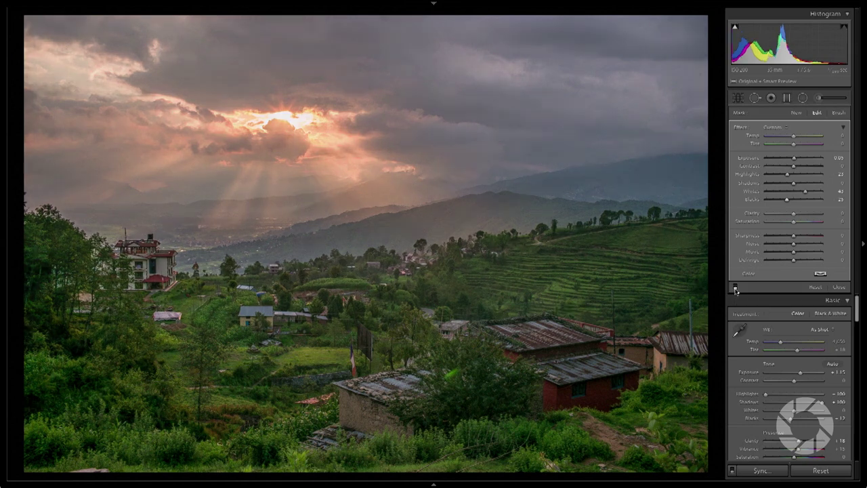
pyautogui.click(735, 289)
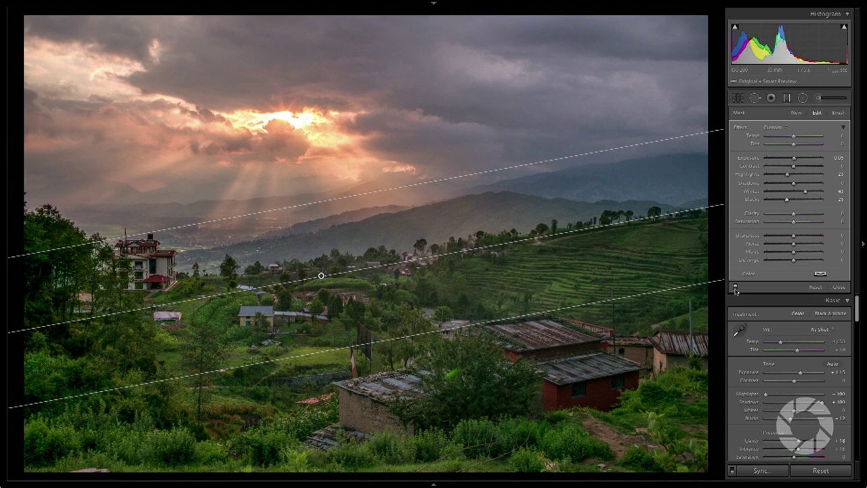
# Step: Finish the graduated filter and warm the photo's white balance temperature to about 6,100
pyautogui.click(838, 287)
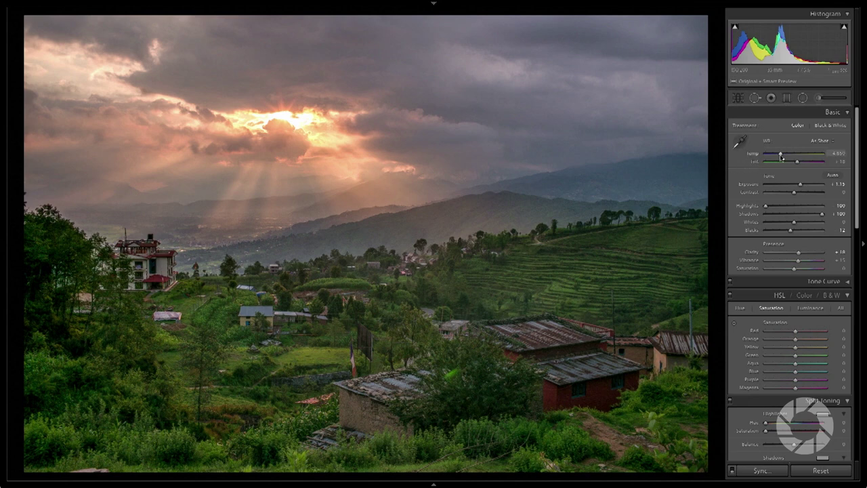
pyautogui.moveTo(781, 156); pyautogui.dragTo(789, 156)
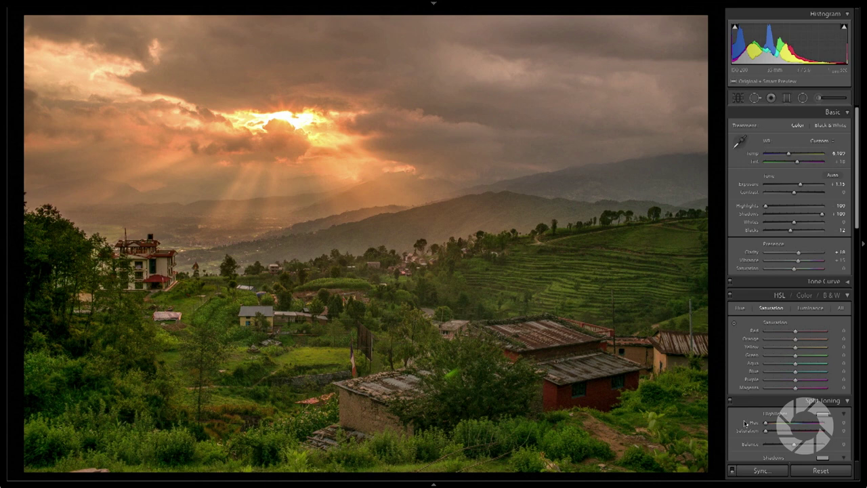
# Step: Compare the finished photo with its unedited state, and view it with the lights out and the side panels hidden
pyautogui.click(821, 470)
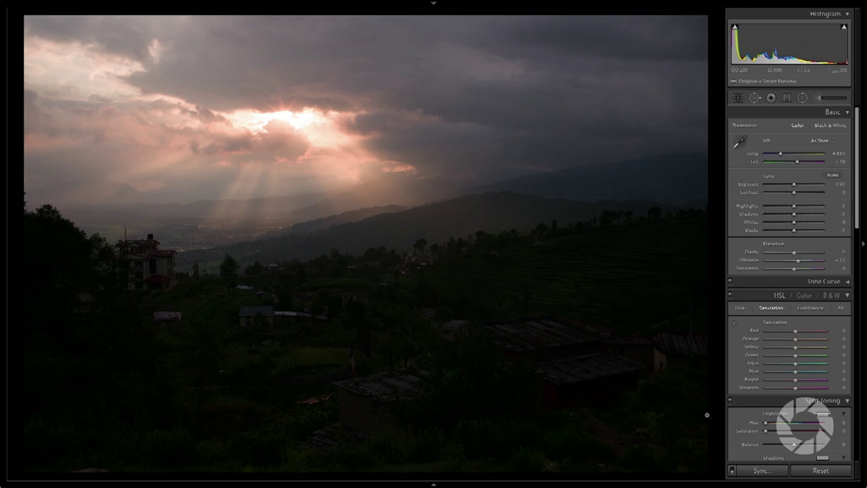
pyautogui.hotkey('ctrl', 'z')
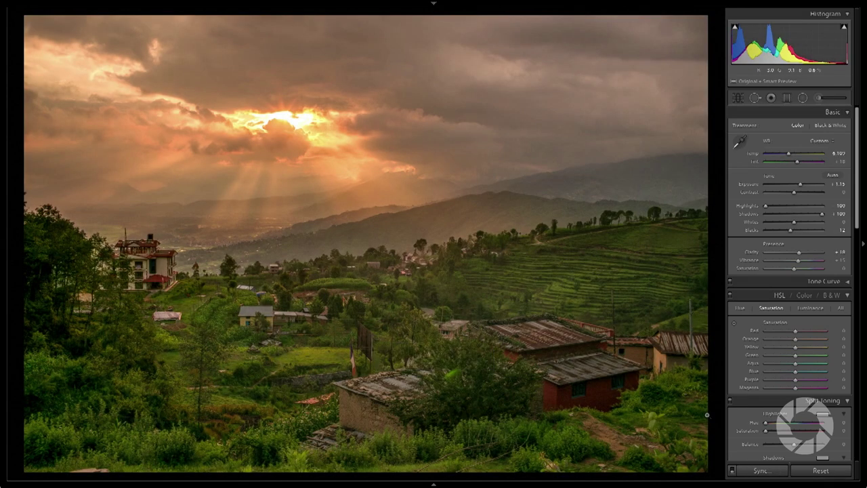
pyautogui.press('l')
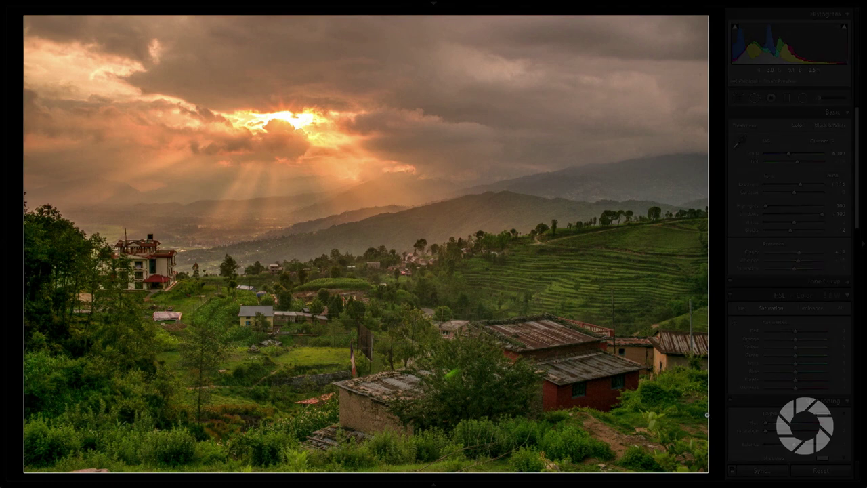
pyautogui.hotkey('shift', 'Tab')
pyautogui.press('l')
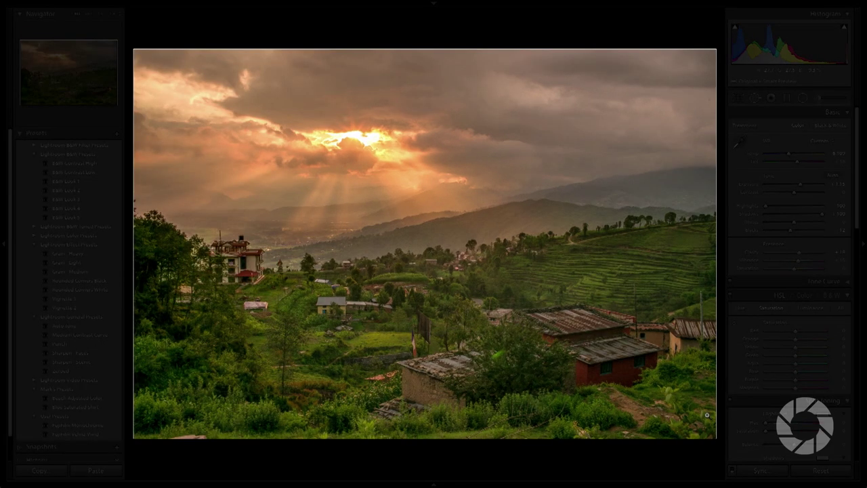
pyautogui.hotkey('shift', 'Tab')
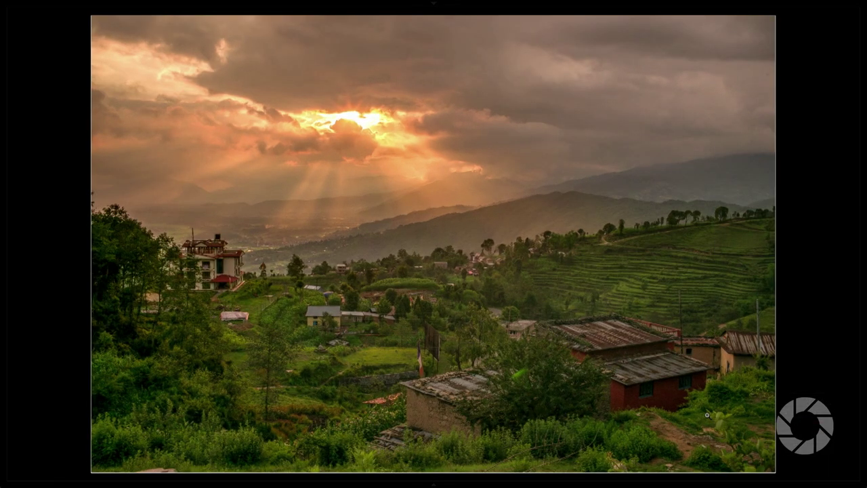